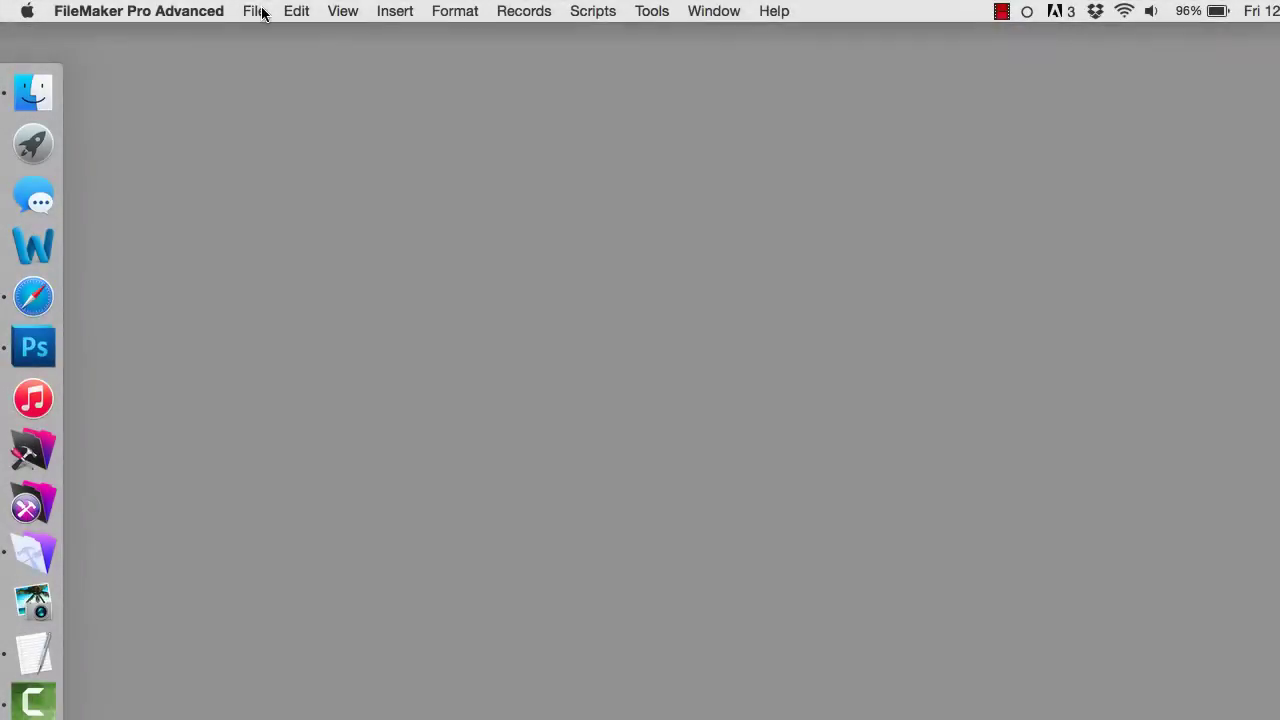
# - Open the File menu in the empty FileMaker Pro Advanced window
pyautogui.click(258, 11)
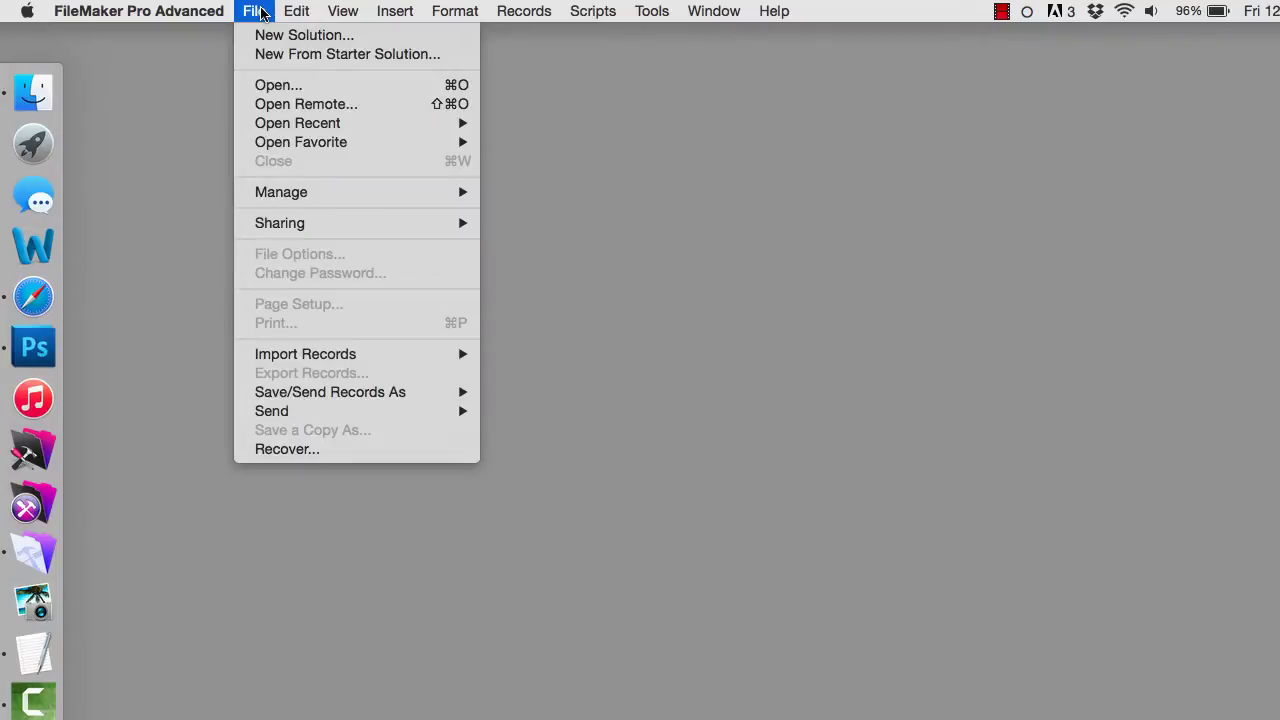
pyautogui.click(306, 104)
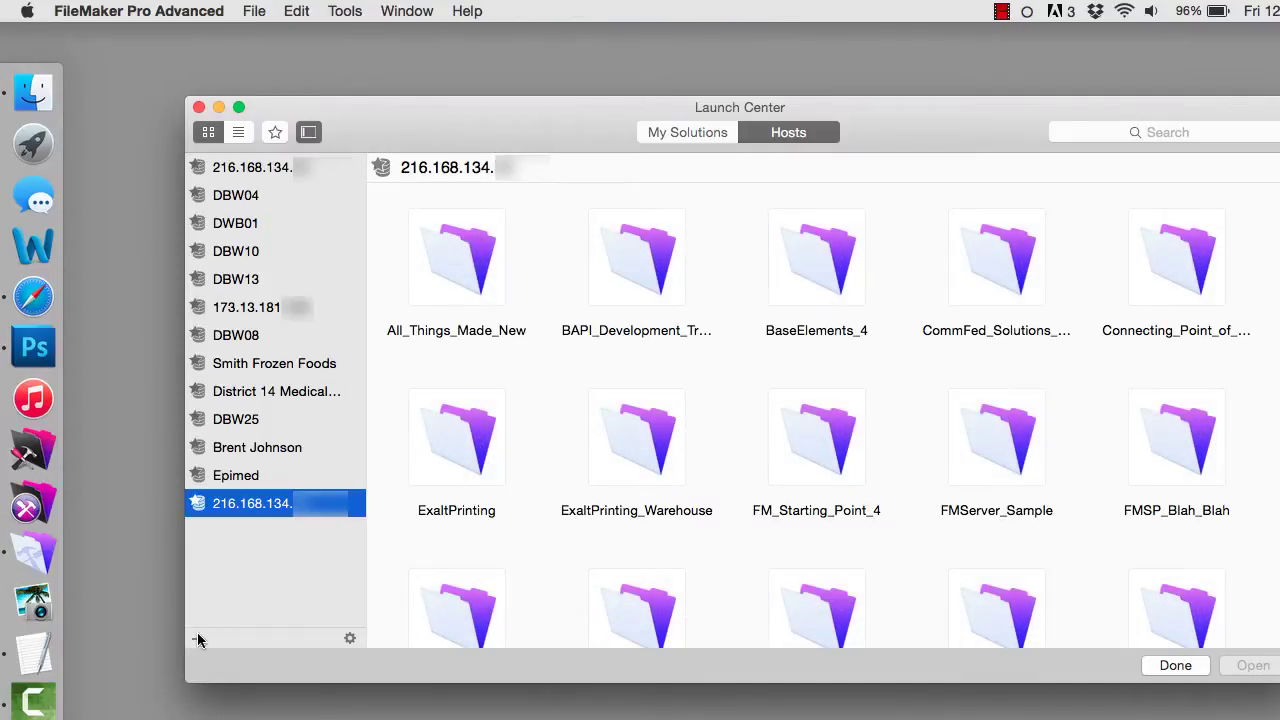
pyautogui.click(197, 638)
pyautogui.moveTo(433, 468); pyautogui.dragTo(523, 163)
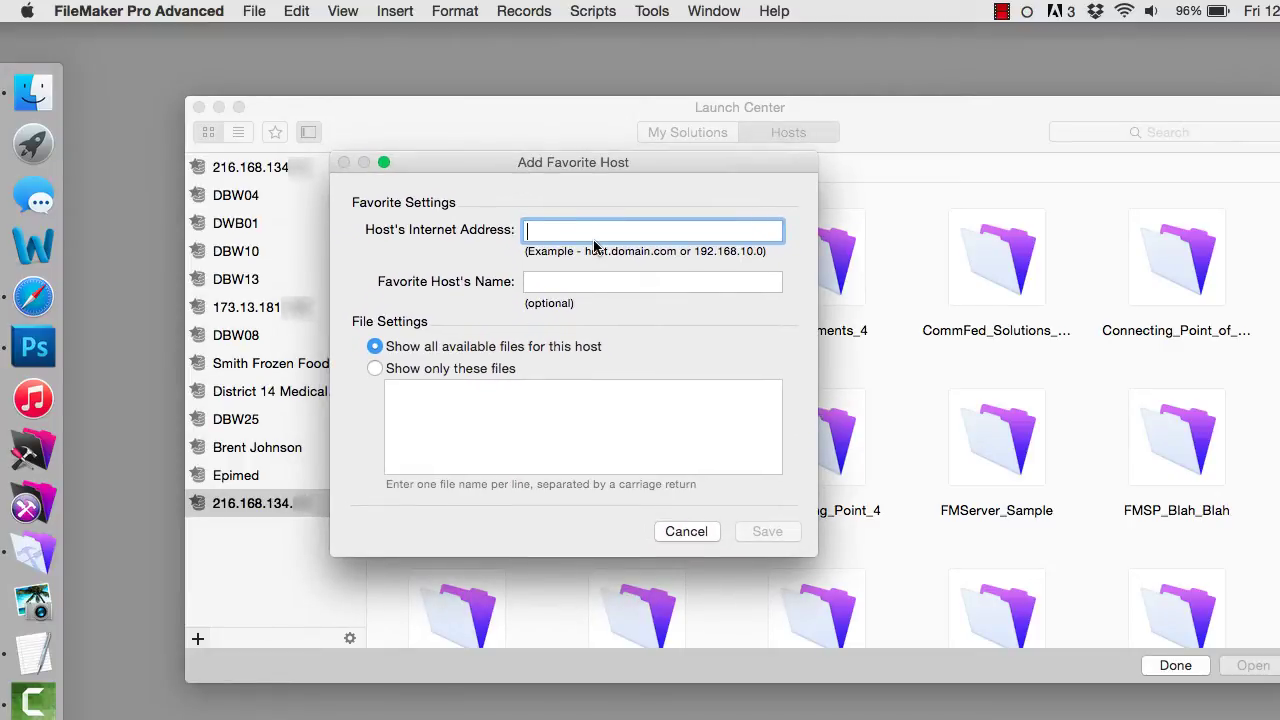
pyautogui.write('5')
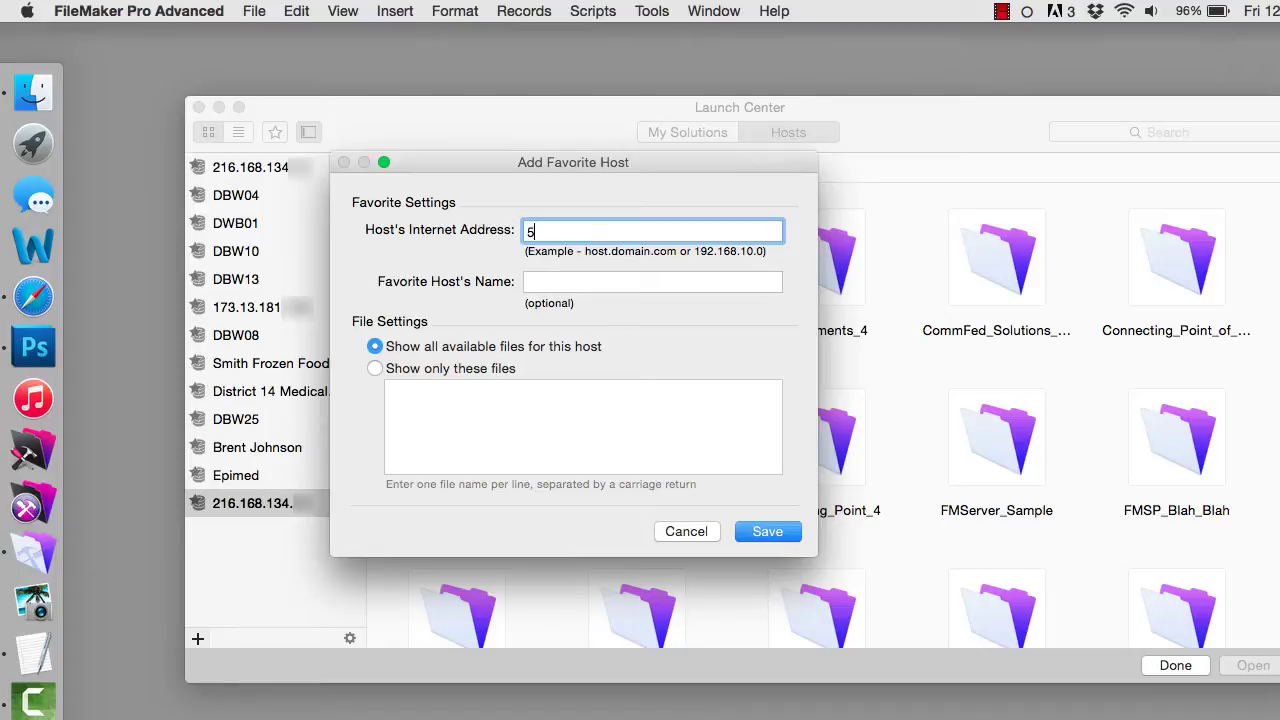
pyautogui.press('BackSpace')
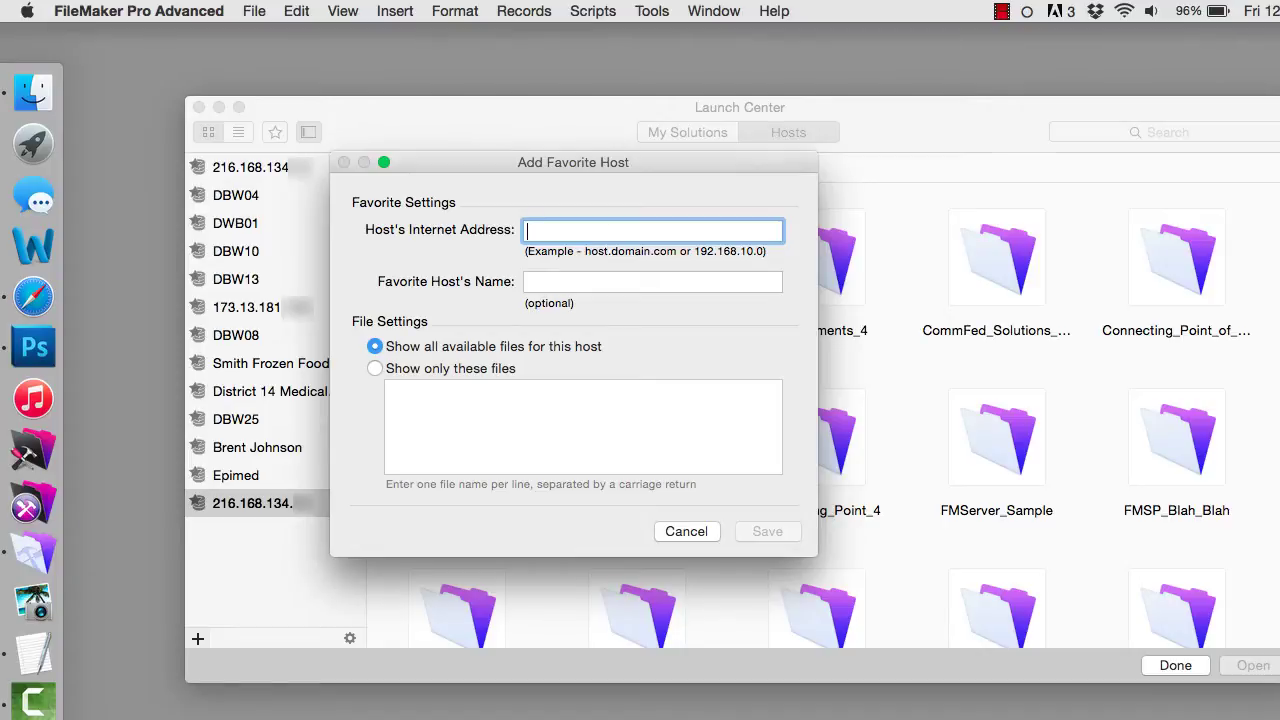
pyautogui.write('75.')
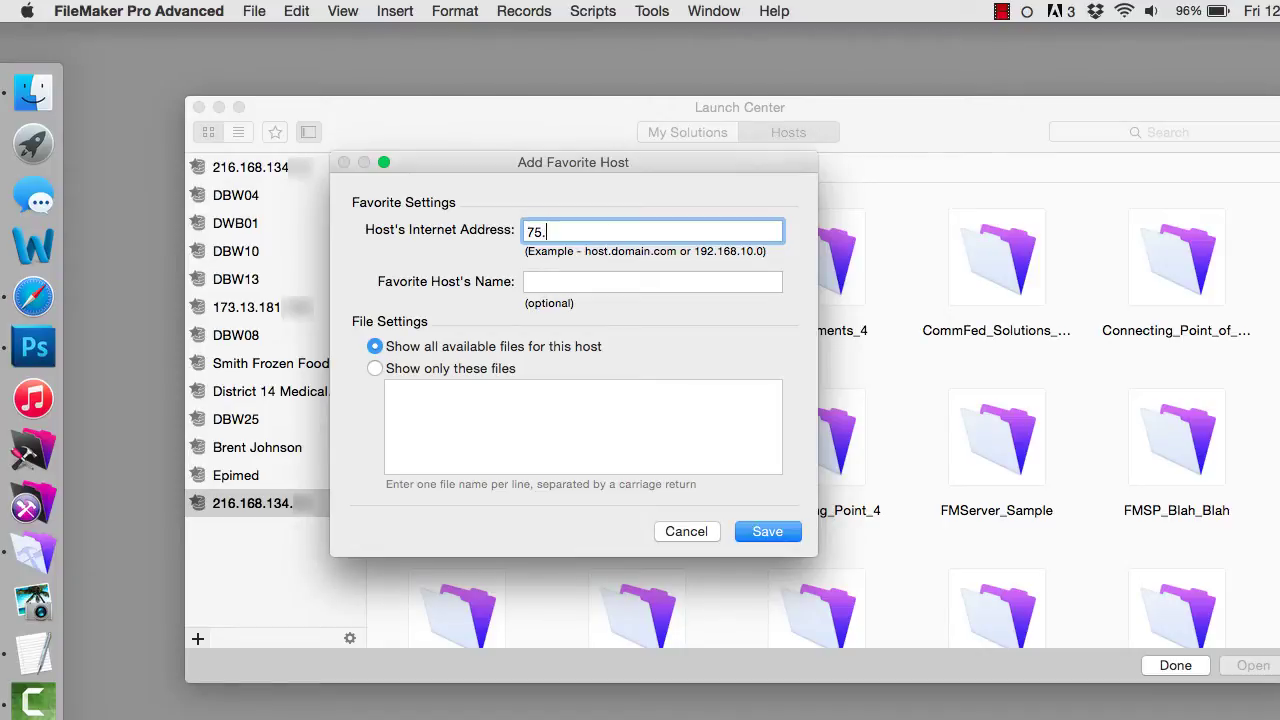
pyautogui.write('40.138.5')
pyautogui.click(766, 532)
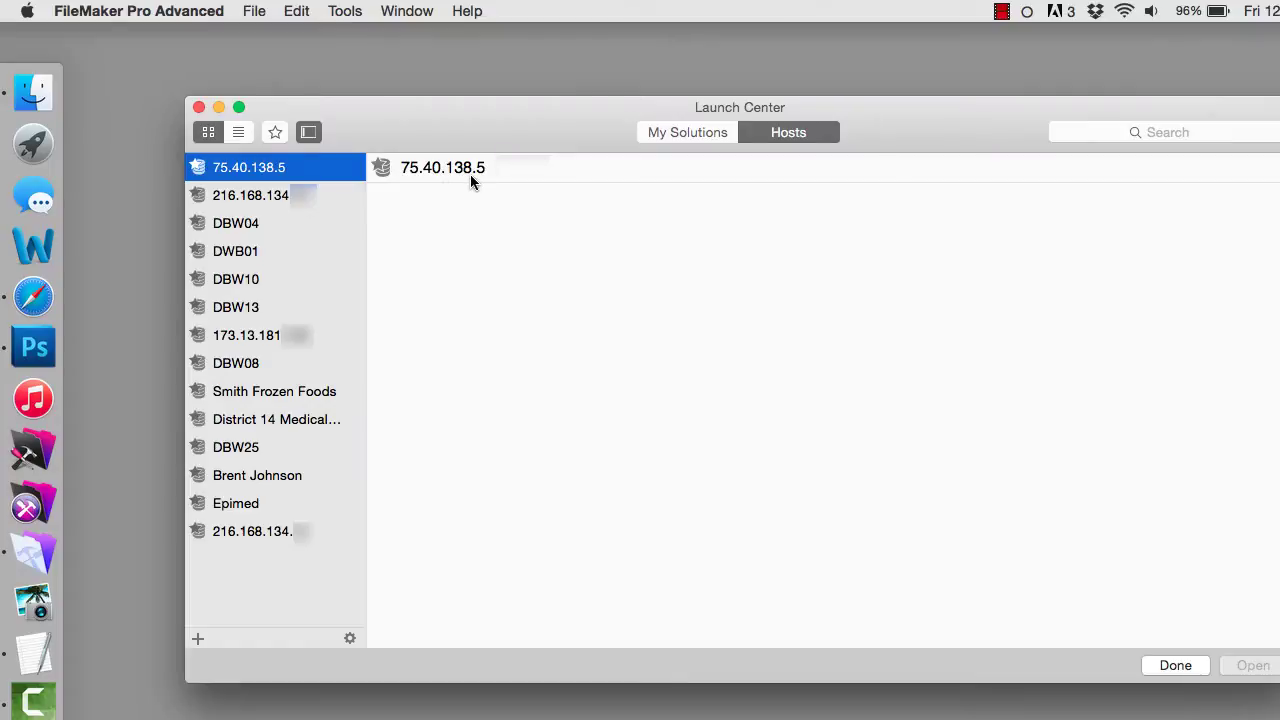
# - Review the new host's settings, cancel without changes, and close the remote file browser
pyautogui.doubleClick(303, 170)
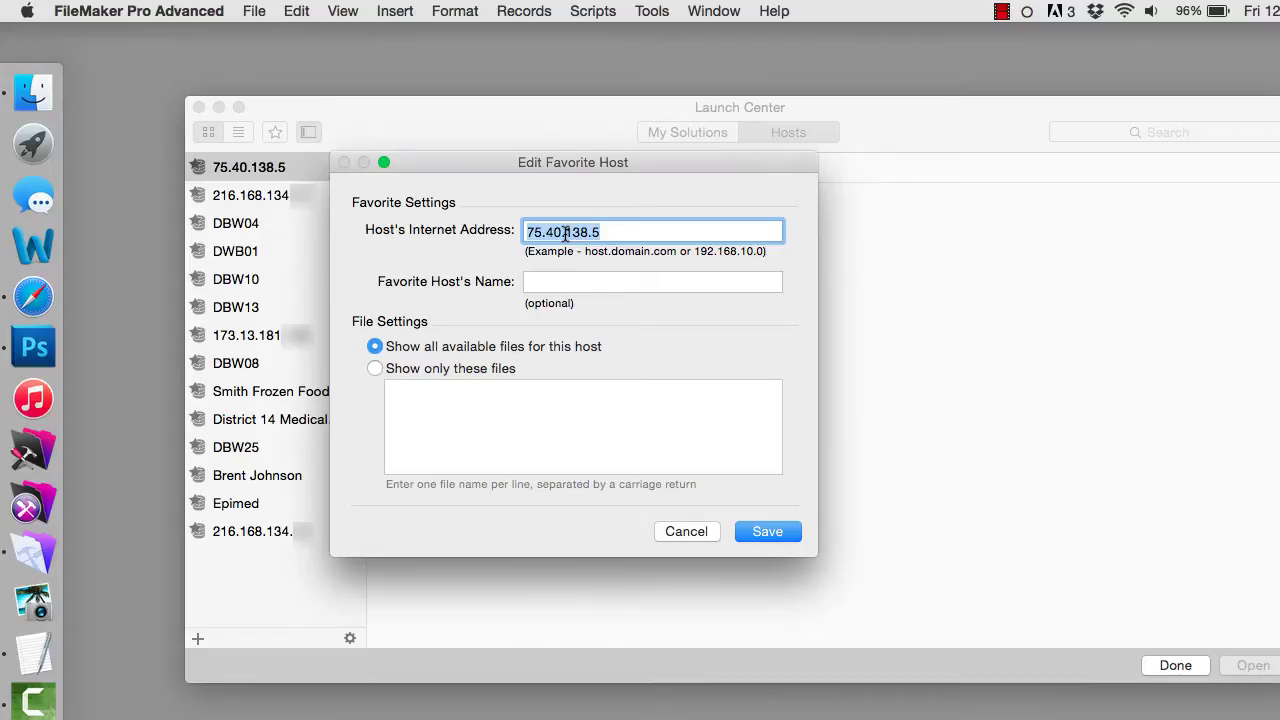
pyautogui.click(688, 531)
pyautogui.click(1166, 664)
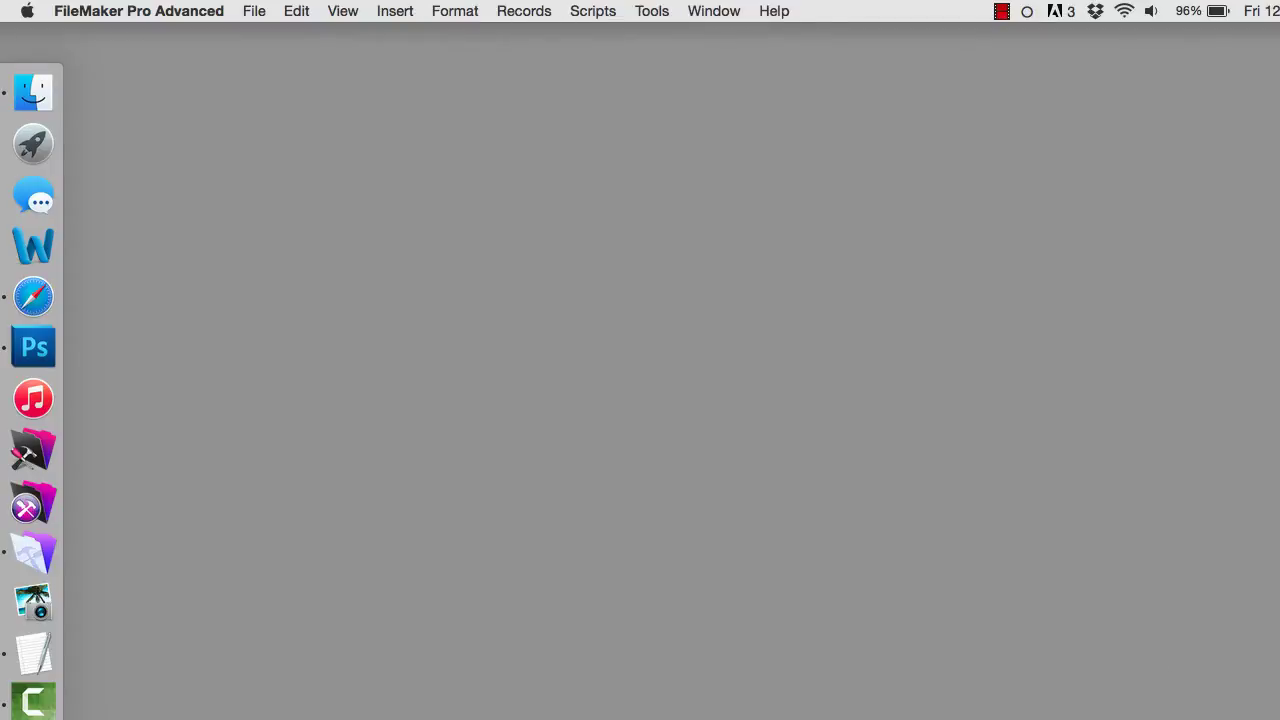
# - Switch to Finder's Launchers folder and open SBC_Launcher.fmp12
pyautogui.press('super+Tab')
pyautogui.moveTo(984, 174); pyautogui.dragTo(909, 63)
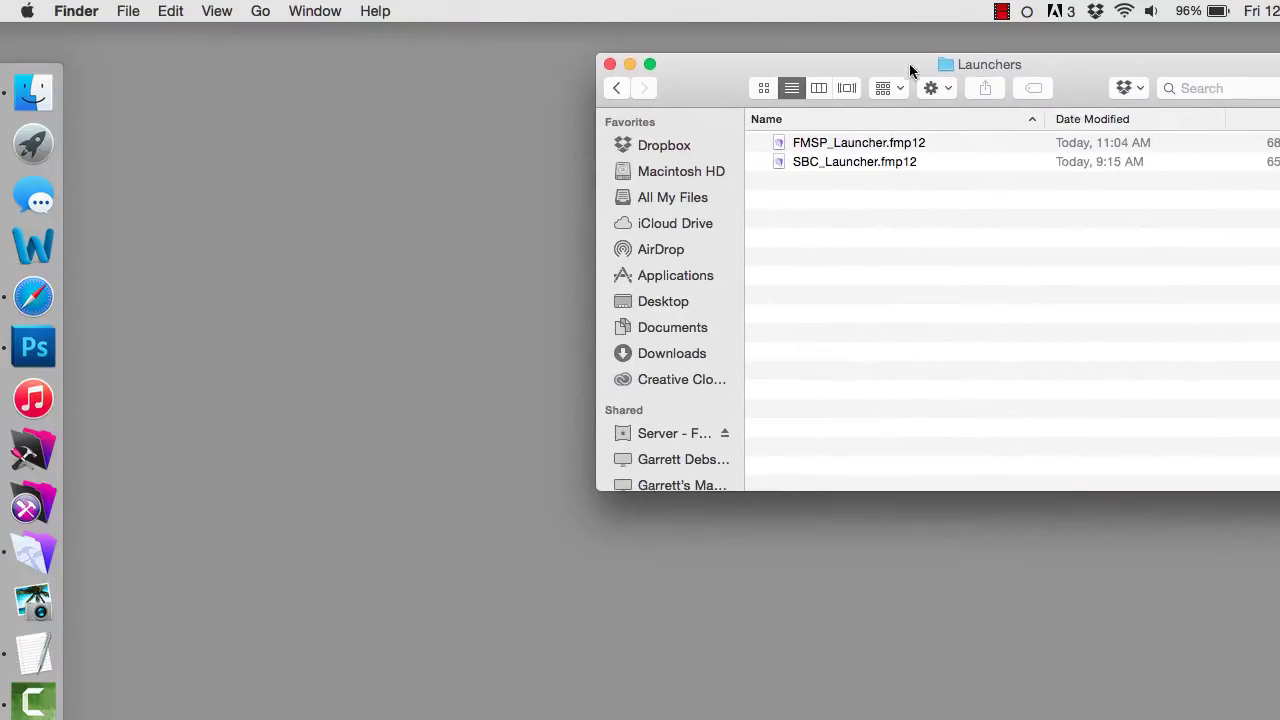
pyautogui.click(873, 163)
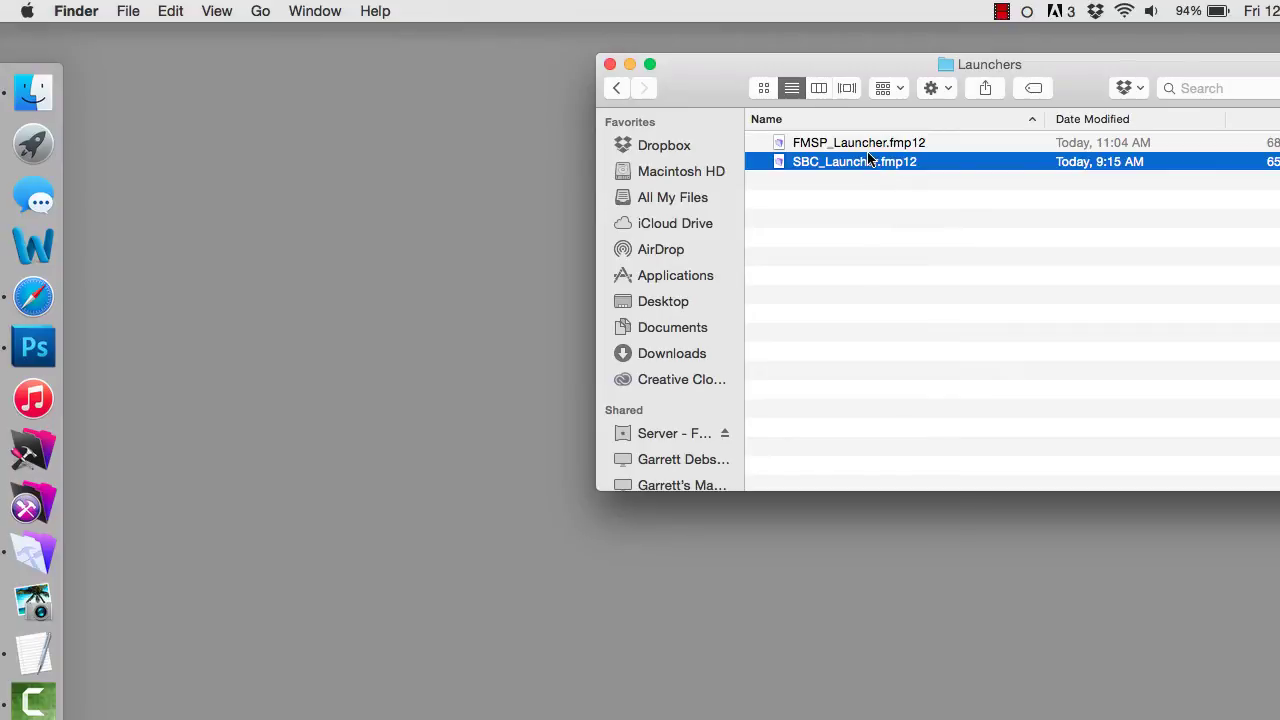
pyautogui.doubleClick(855, 164)
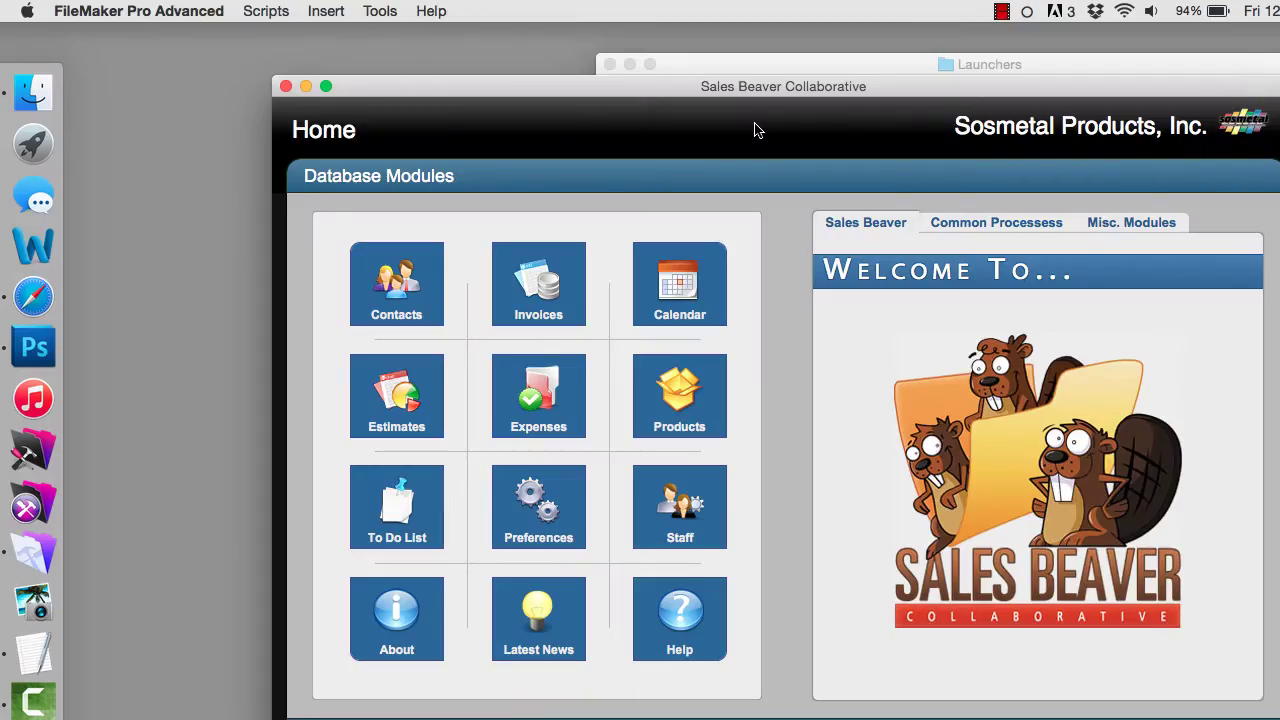
# - Reposition the Sales Beaver Collaborative window, then switch back to the Launchers folder
pyautogui.moveTo(757, 86); pyautogui.dragTo(686, 53)
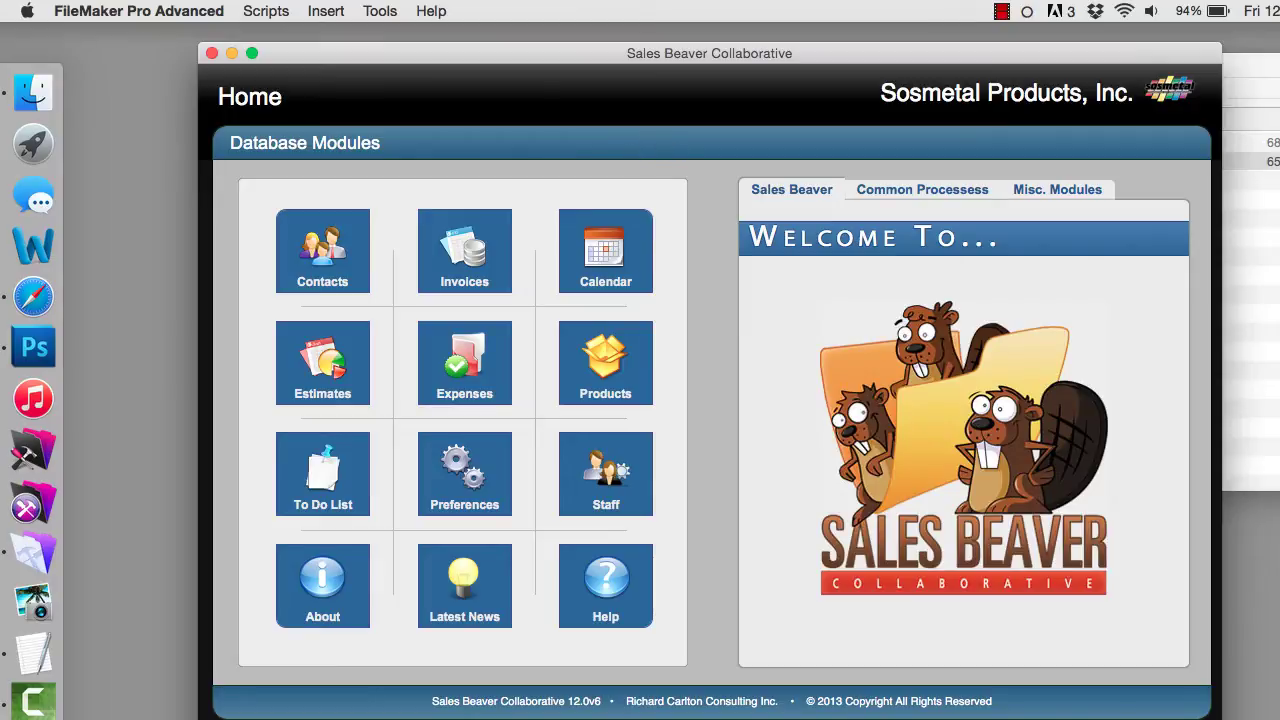
pyautogui.press('super+Tab')
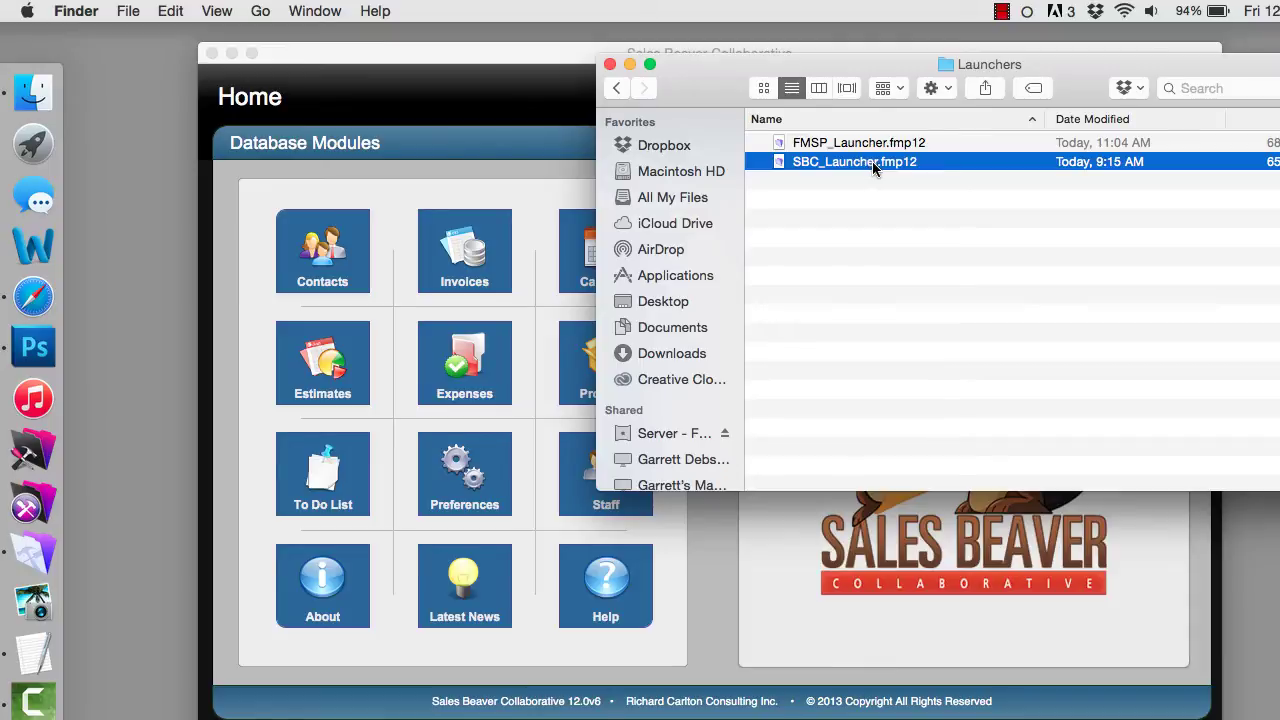
# - Close Sales Beaver Collaborative and open FMSP_Launcher.fmp12 from the Launchers folder
pyautogui.click(217, 56)
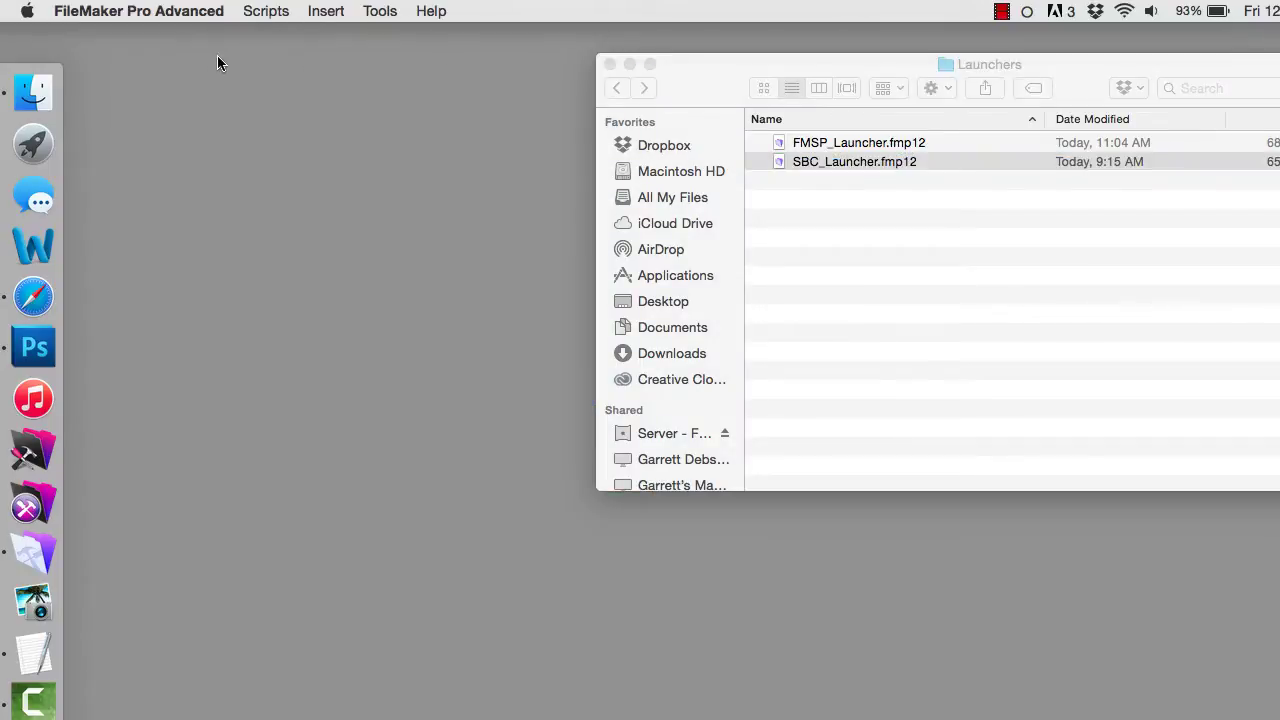
pyautogui.click(735, 66)
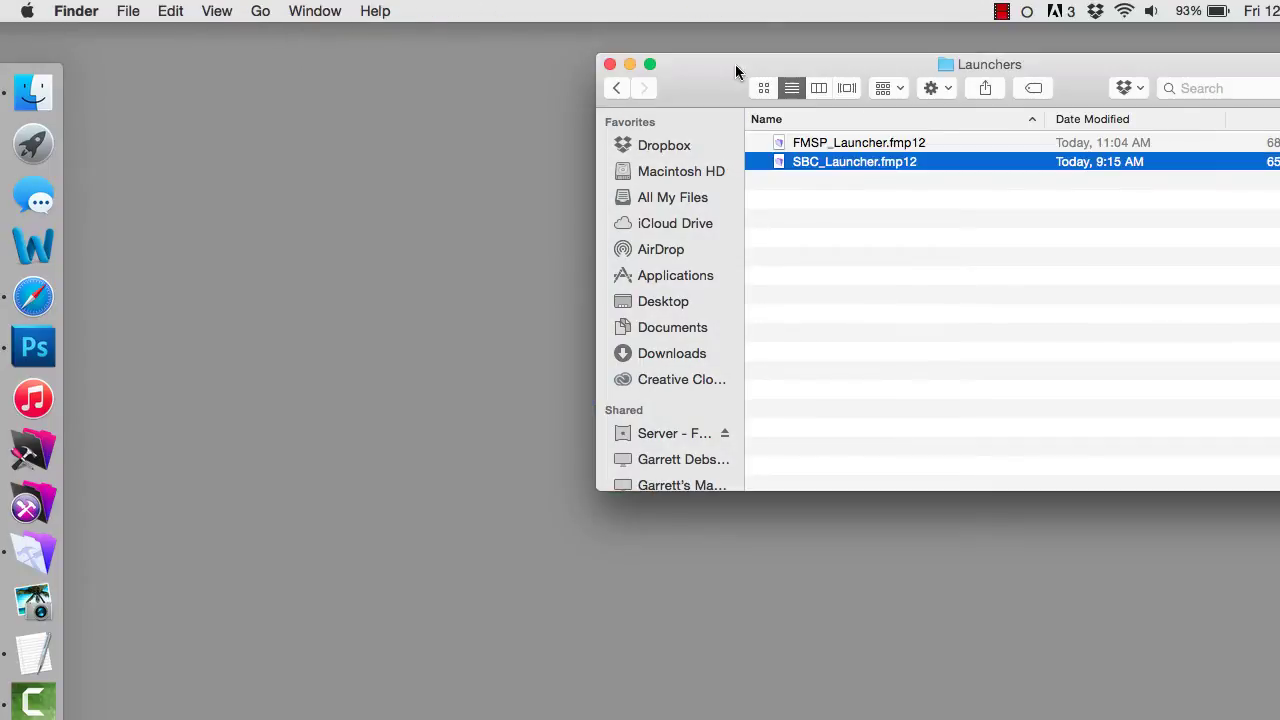
pyautogui.click(890, 146)
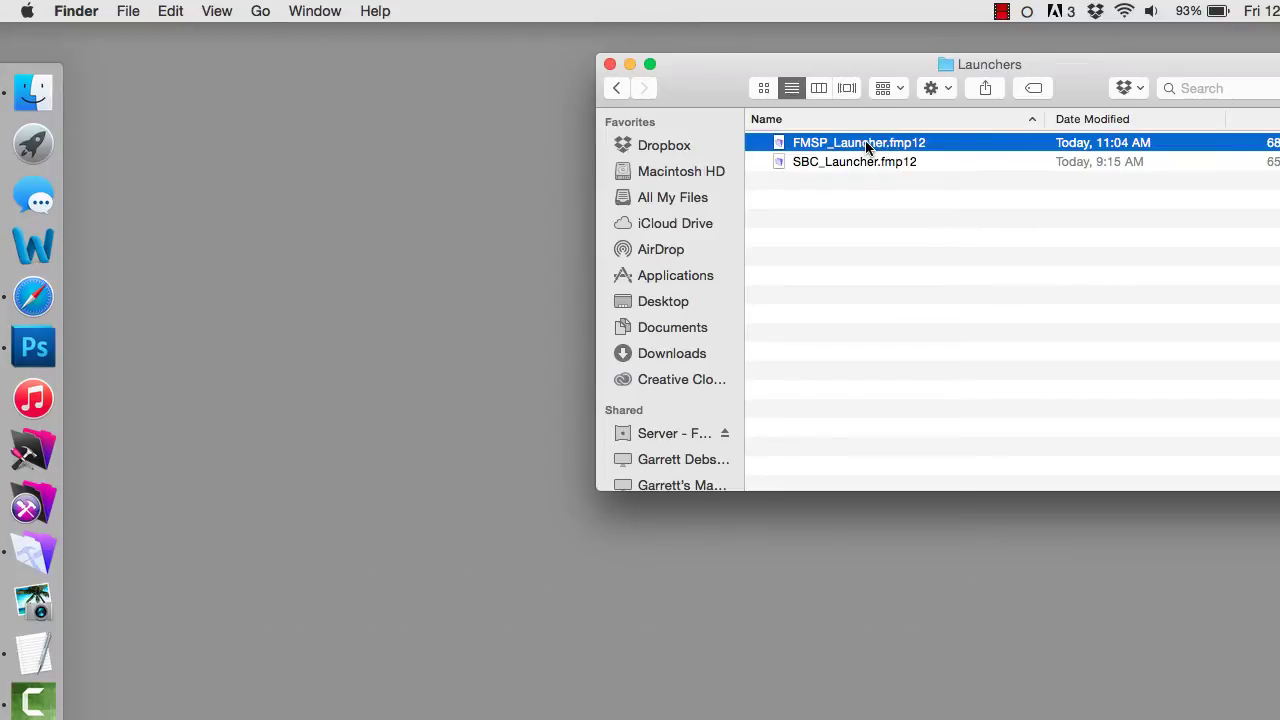
pyautogui.doubleClick(853, 143)
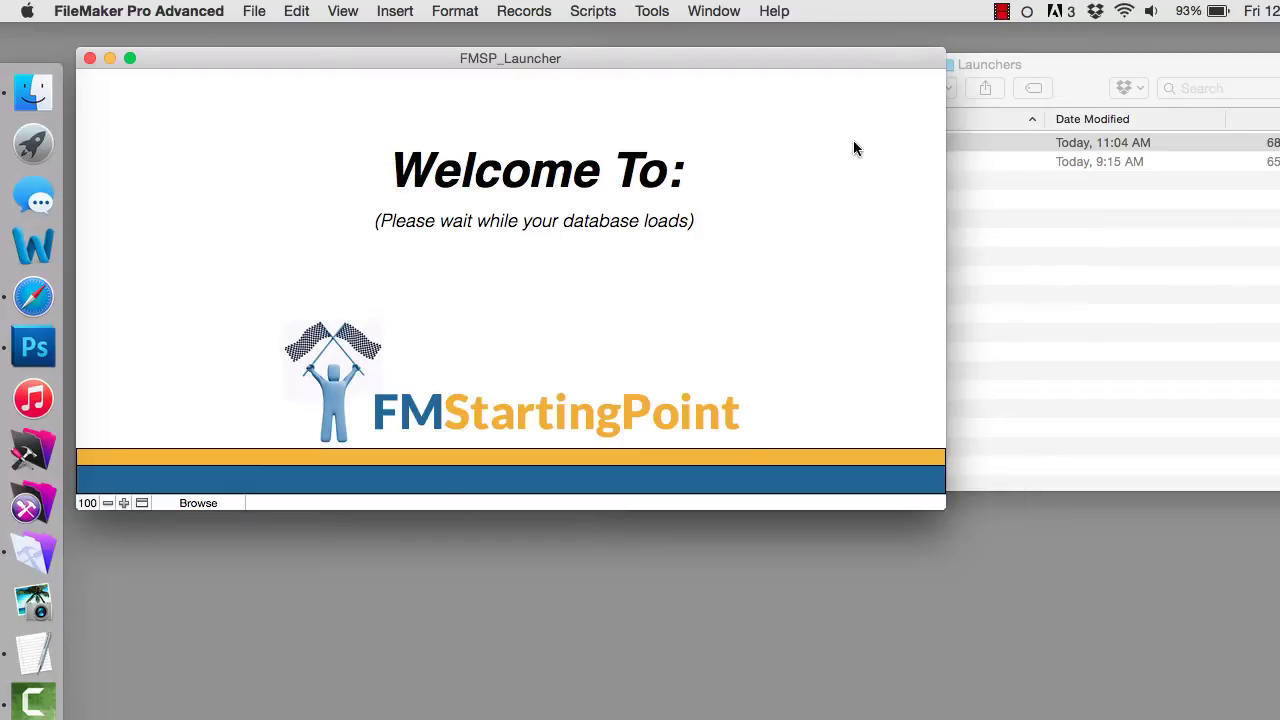
# - Sign in with the account name and password, then return to the Launchers folder
pyautogui.hotkey('shift', 'Tab')
pyautogui.write('admin')
pyautogui.press('Tab')
pyautogui.write('********')
pyautogui.press('super+a')
pyautogui.write('*********')
pyautogui.press('Return')
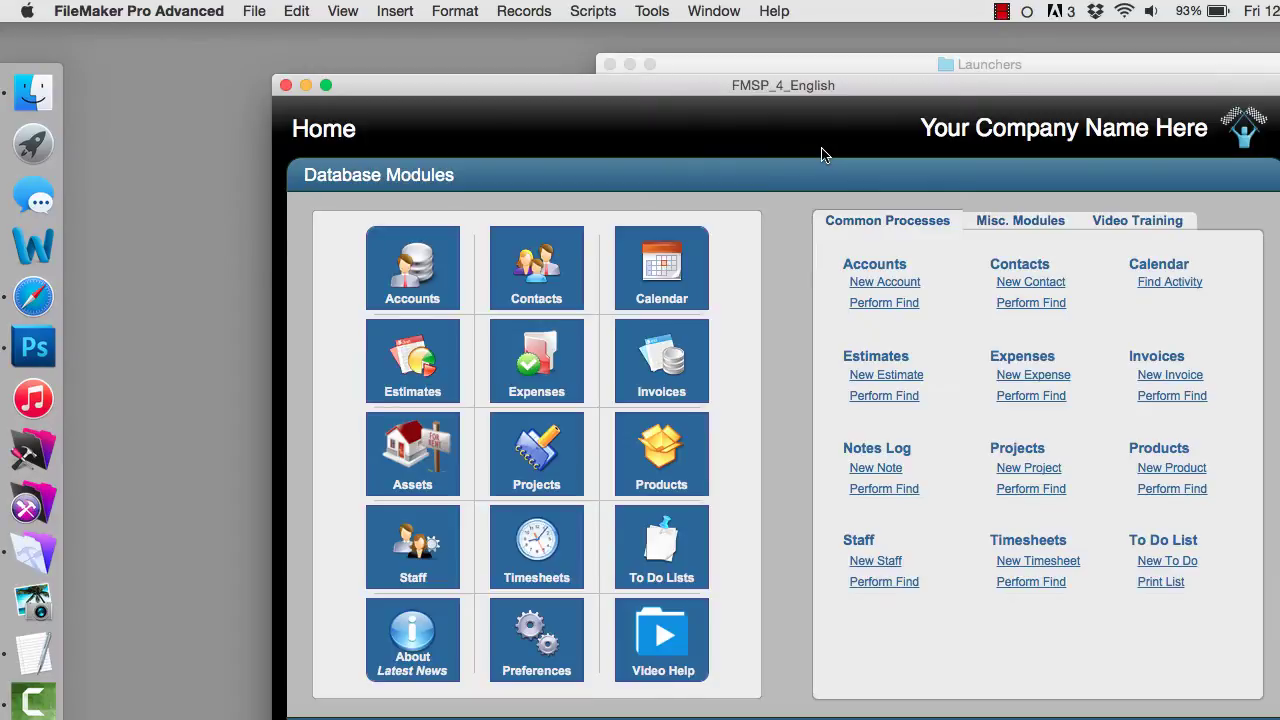
pyautogui.moveTo(811, 86); pyautogui.dragTo(740, 43)
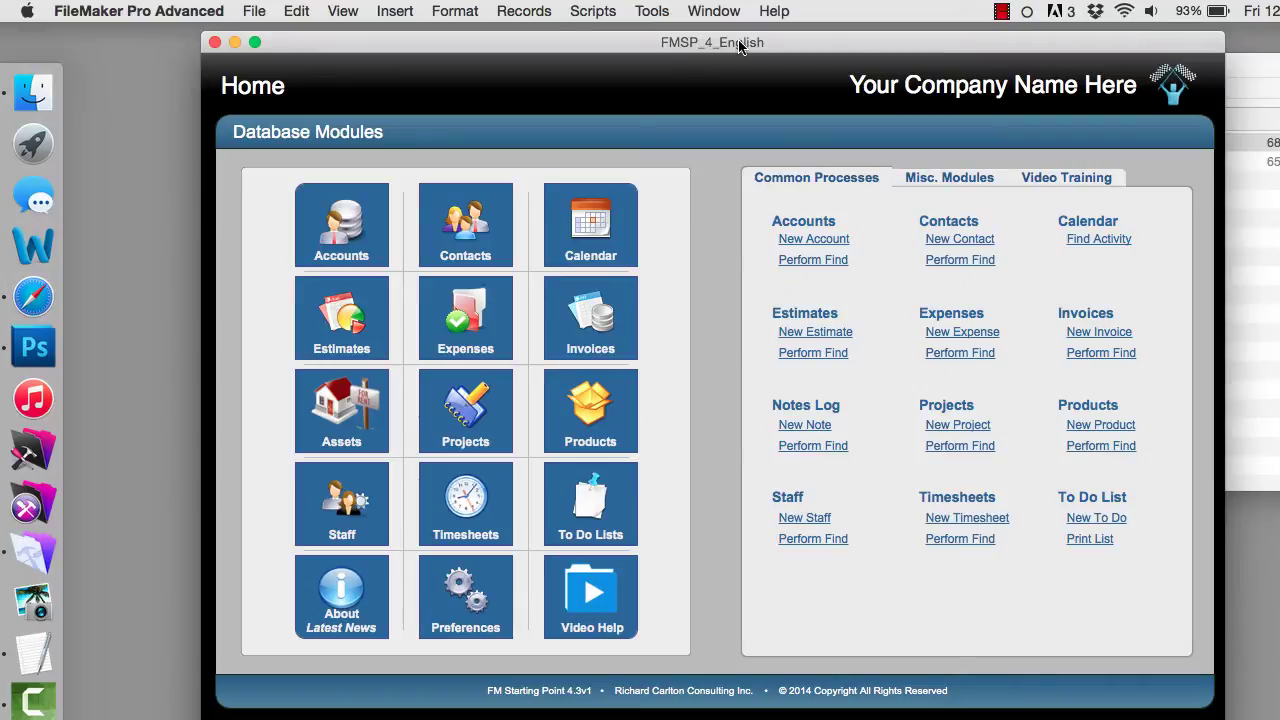
pyautogui.click(1256, 203)
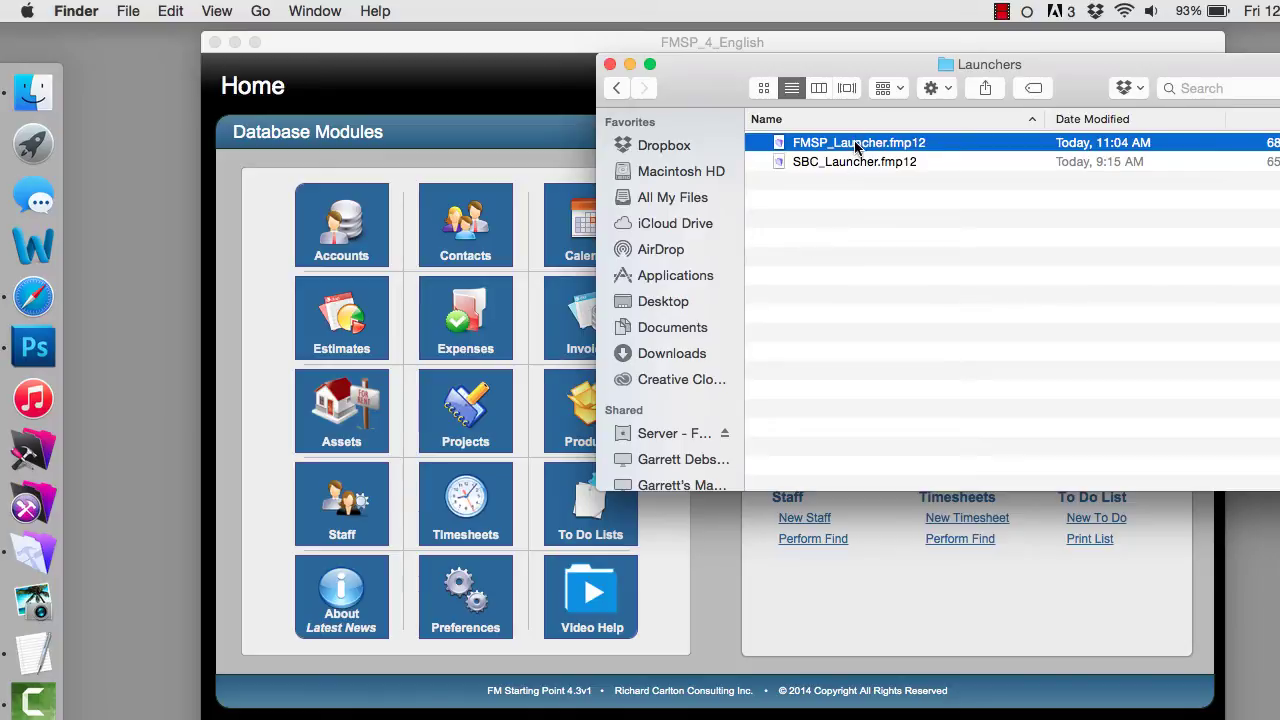
# - Turn on the Script Debugger, close FMSP_4_English, and reopen SBC_Launcher.fmp12
pyautogui.click(452, 98)
pyautogui.click(652, 10)
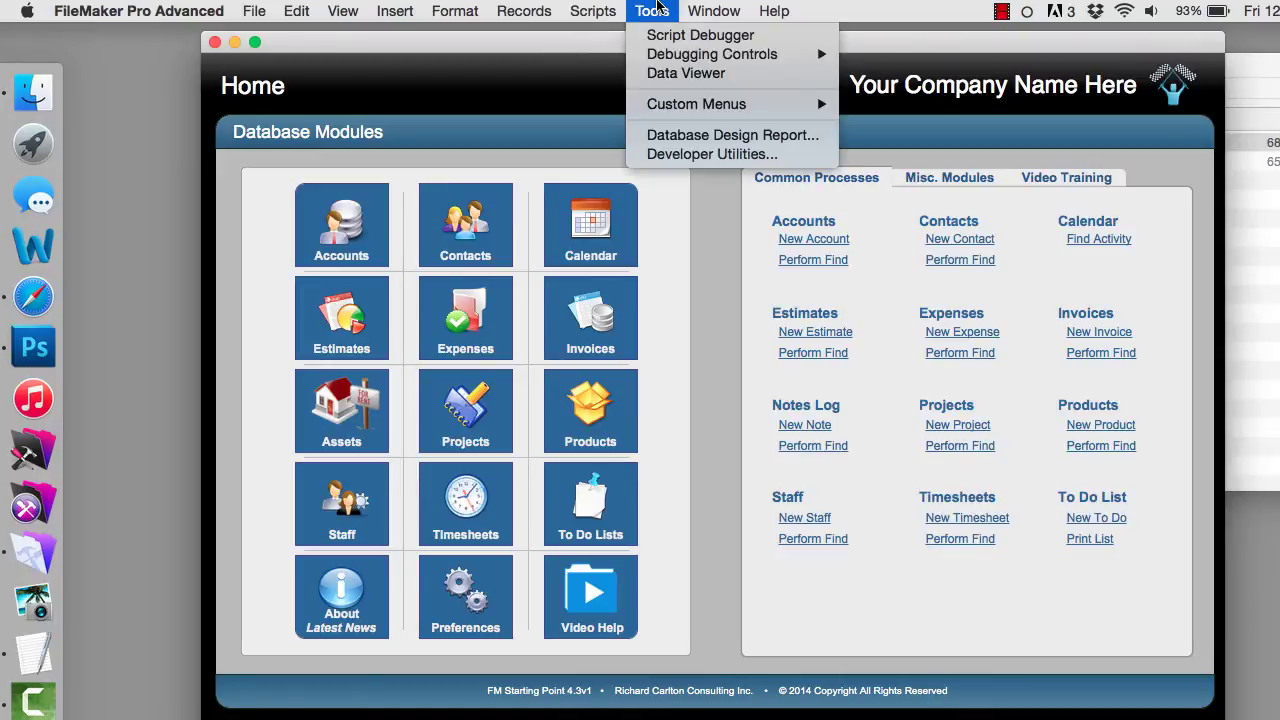
pyautogui.click(666, 34)
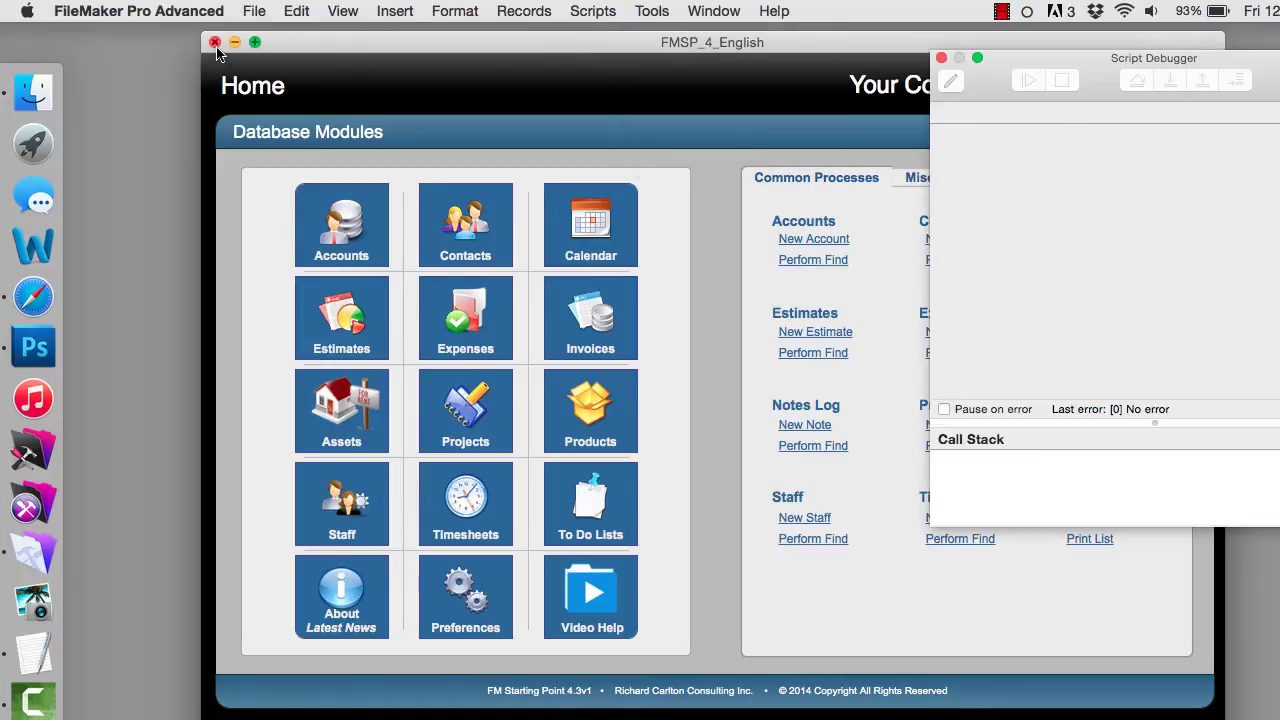
pyautogui.click(214, 42)
pyautogui.click(1029, 80)
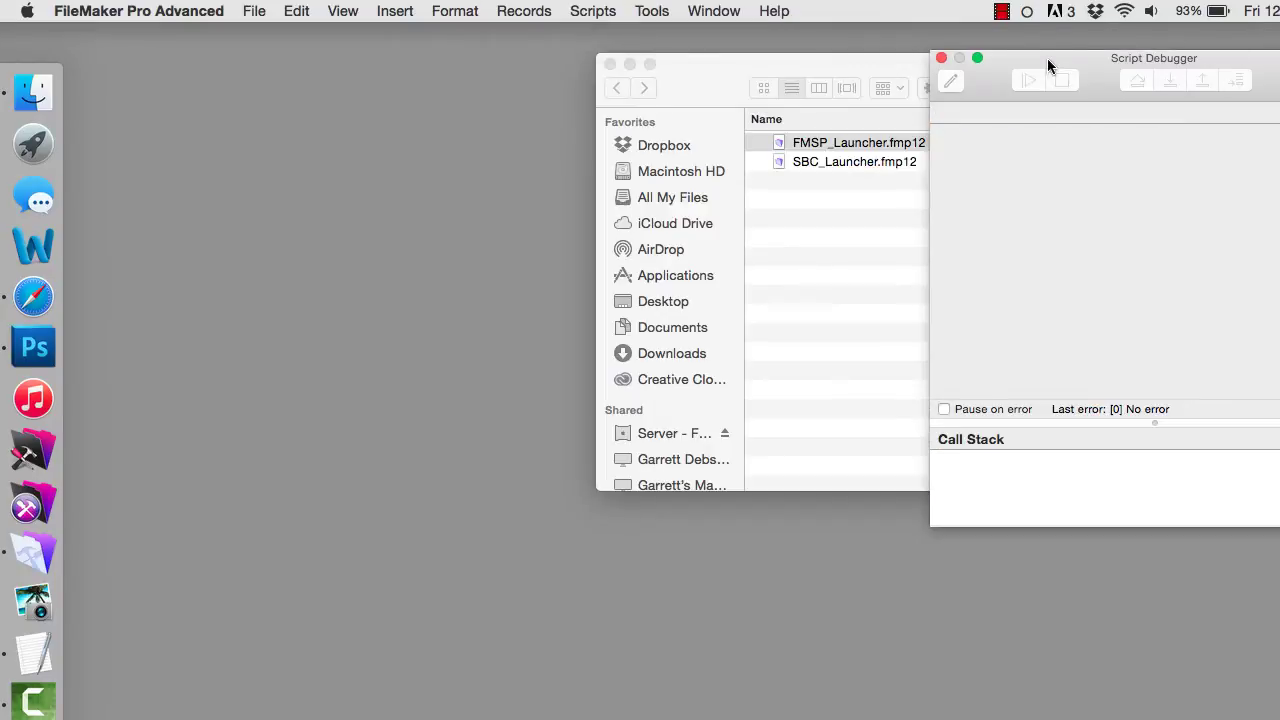
pyautogui.moveTo(1047, 58); pyautogui.dragTo(1064, 58)
pyautogui.doubleClick(829, 163)
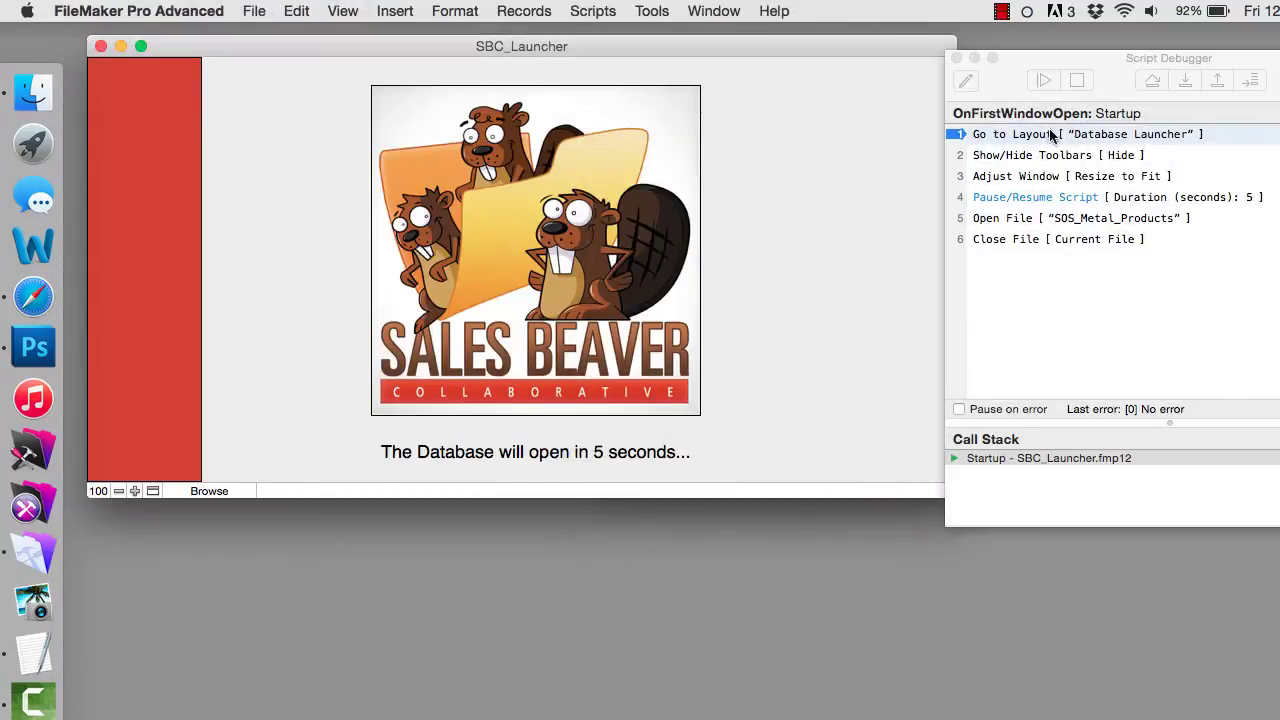
# - Step the Startup script through Adjust Window to the 5-second Pause/Resume Script step
pyautogui.click(1184, 79)
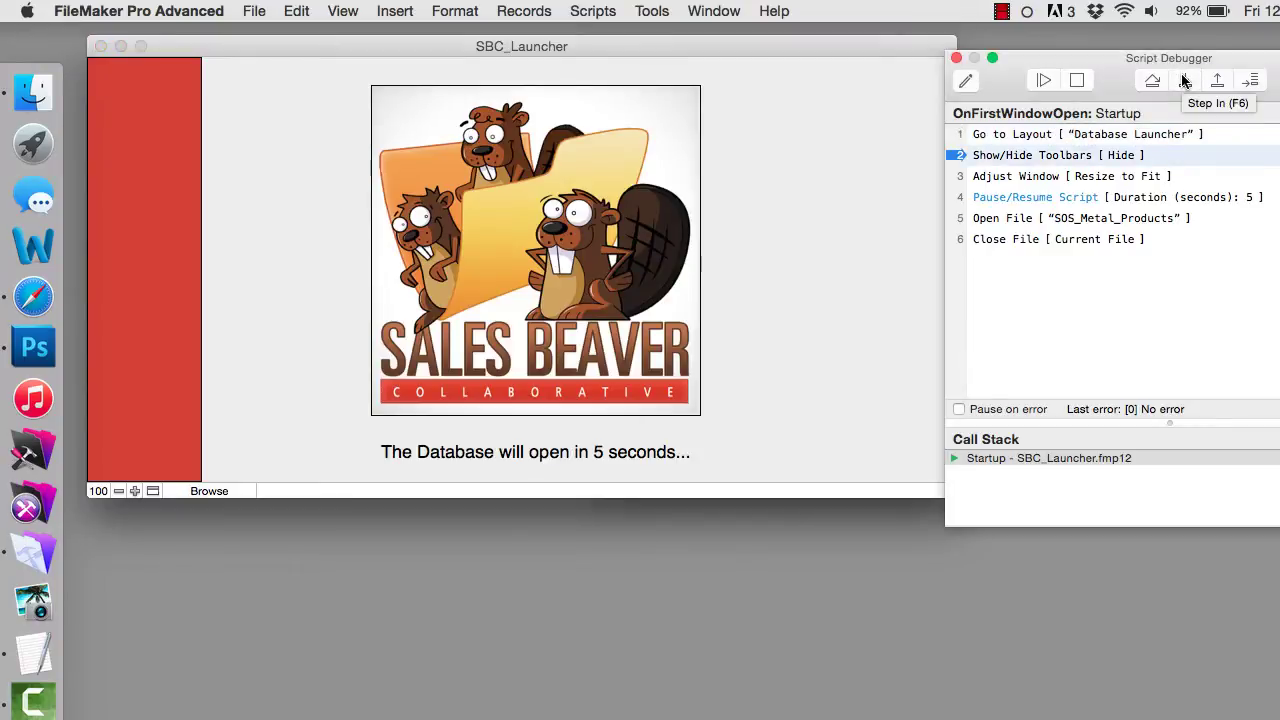
pyautogui.click(1184, 80)
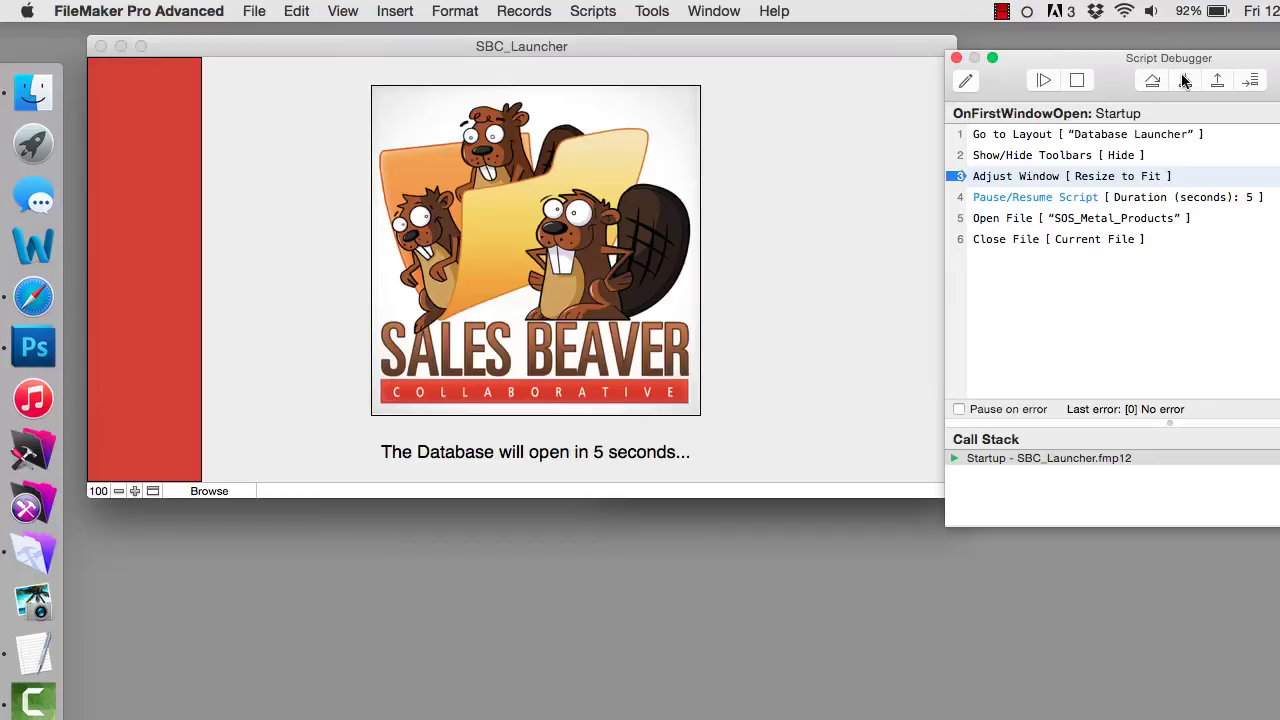
pyautogui.click(1184, 80)
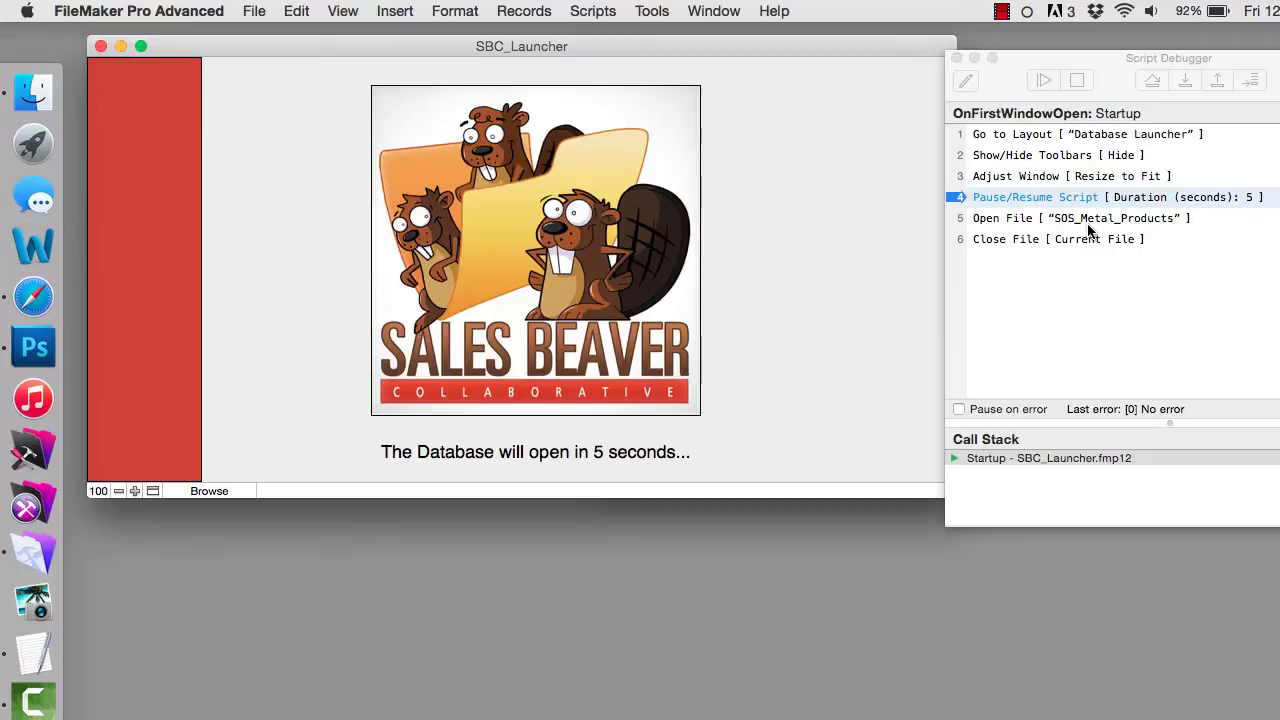
# - Halt the Startup script and close the Script Debugger
pyautogui.click(1110, 92)
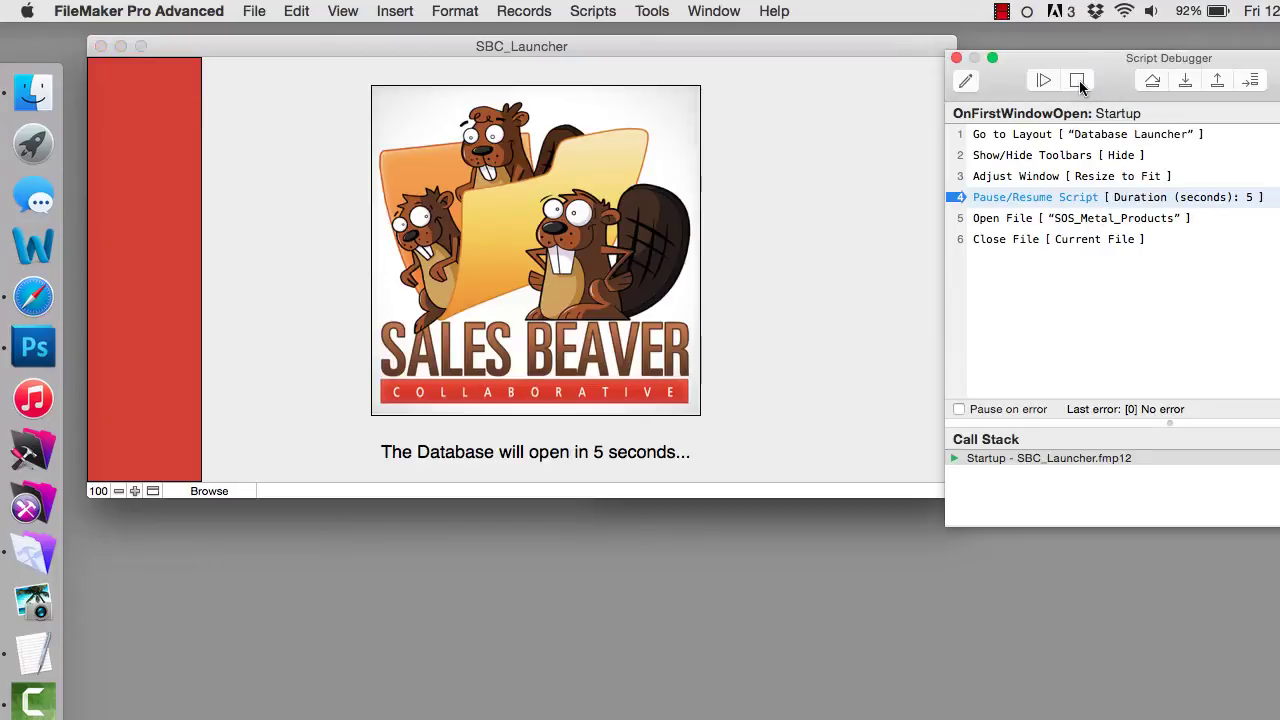
pyautogui.click(1078, 80)
pyautogui.moveTo(748, 43); pyautogui.dragTo(767, 43)
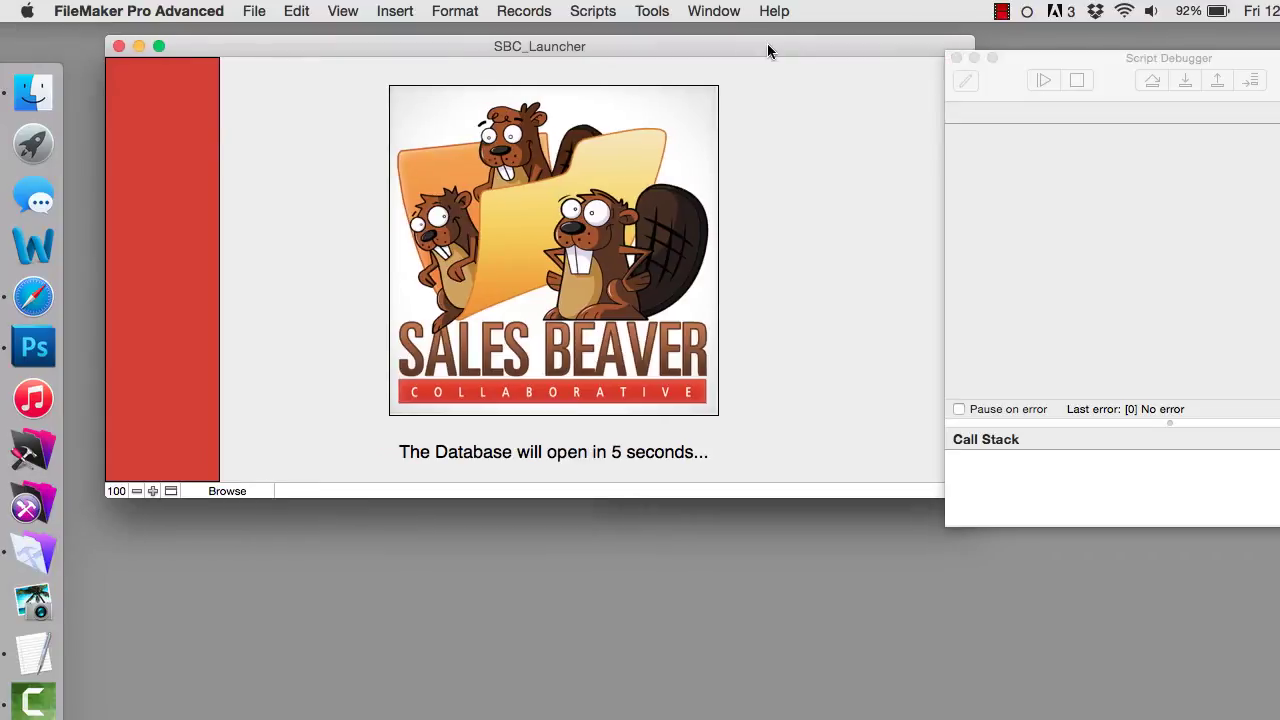
pyautogui.click(956, 58)
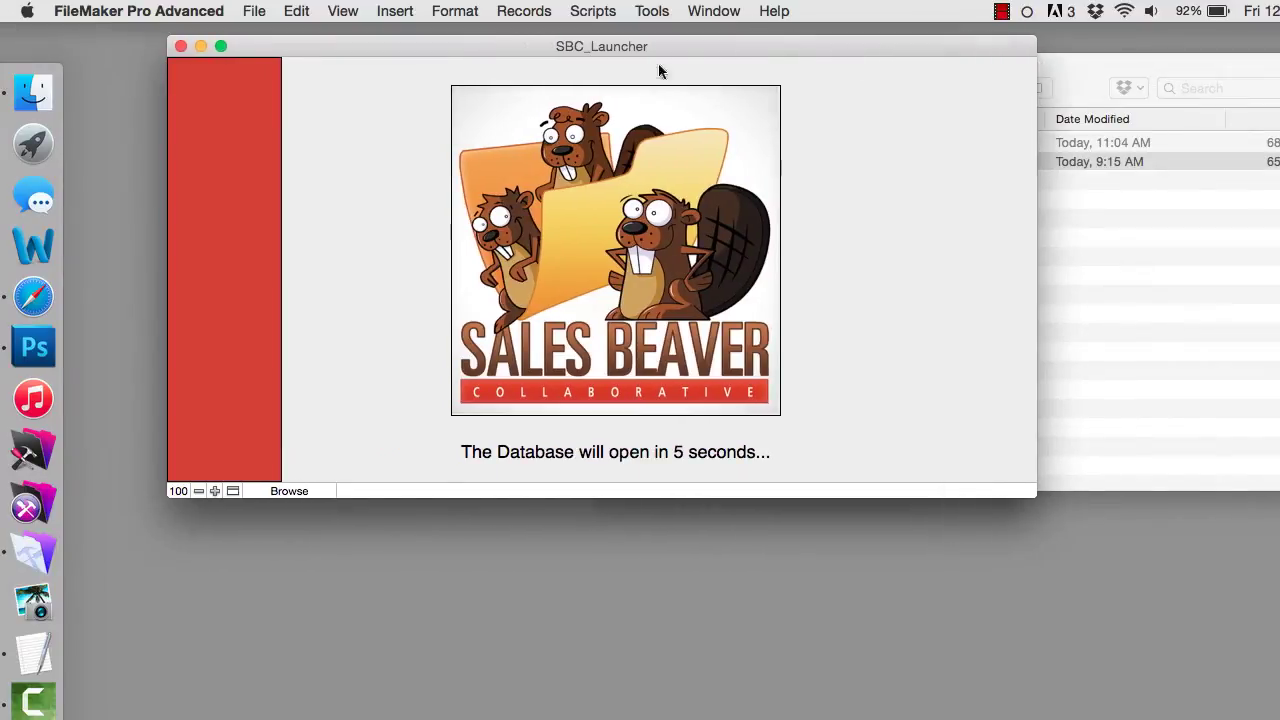
# - Open Manage External Data Sources and select the SOS_Metal_Products source
pyautogui.click(268, 12)
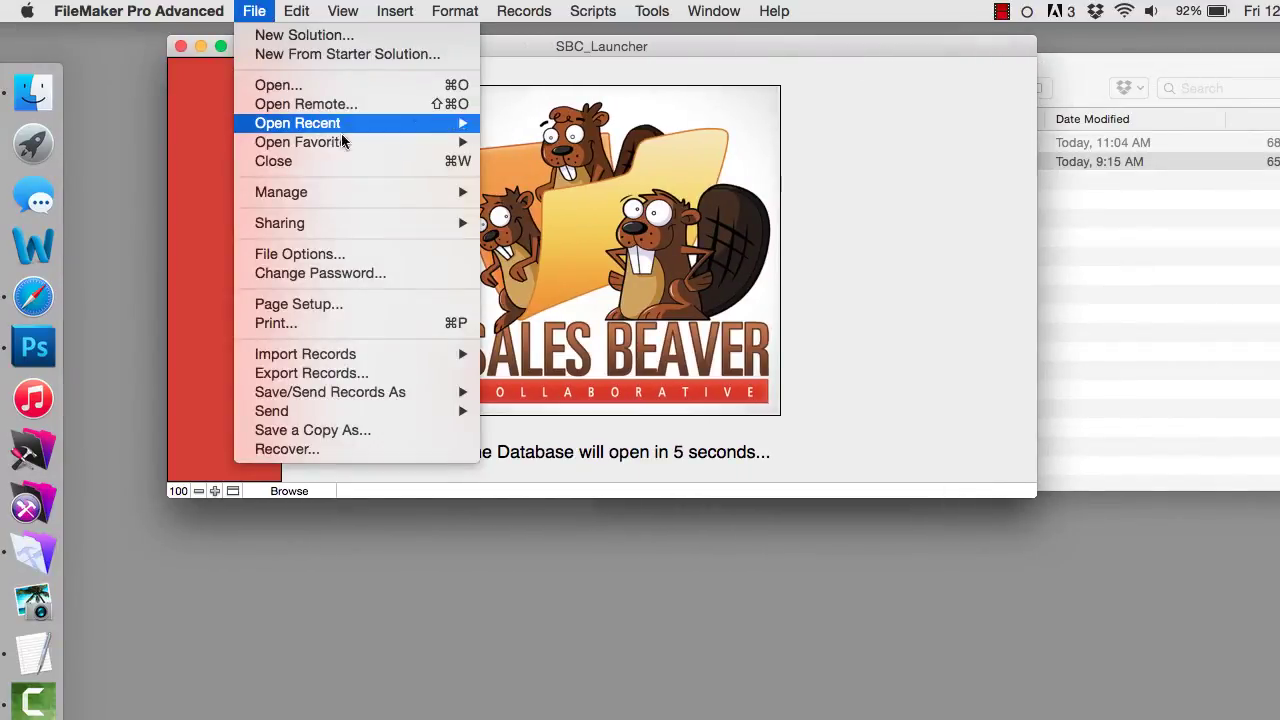
pyautogui.moveTo(384, 194)
pyautogui.click(604, 283)
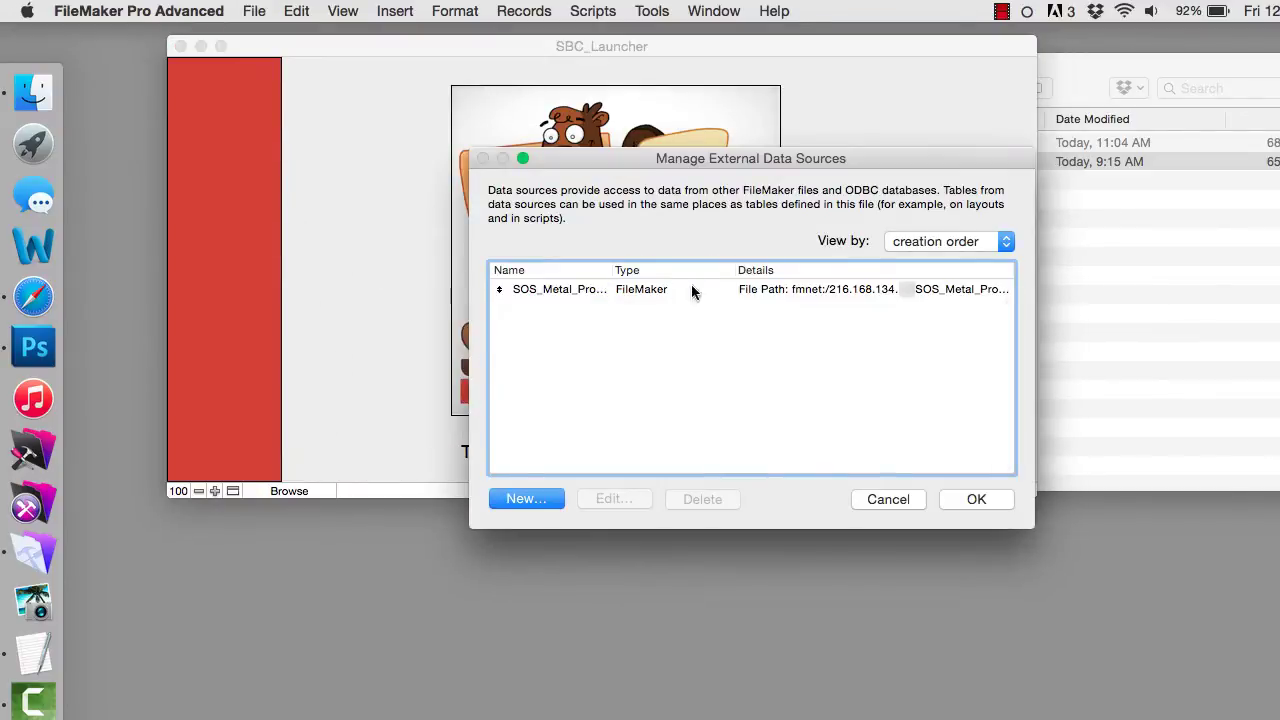
pyautogui.click(775, 288)
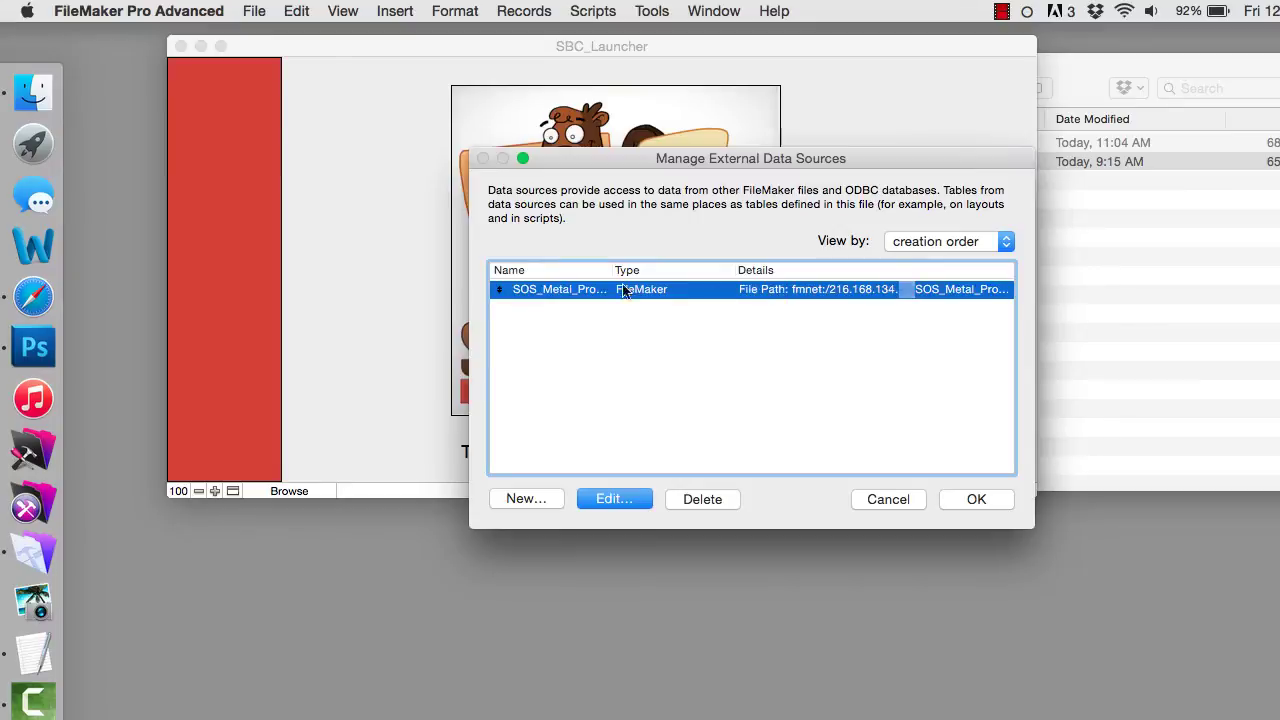